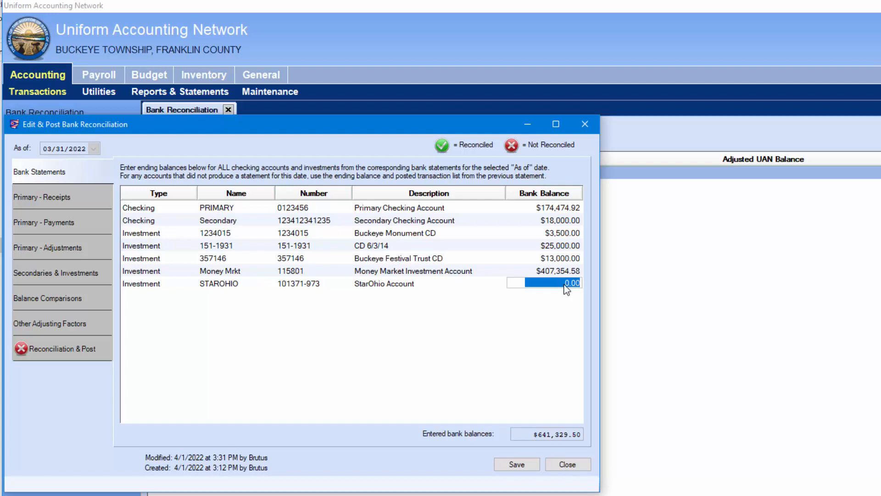
Enter 5750.00 as the STAROHIO bank balance so it records $575,000.00
type("5750.")
type("00")
key("Tab")
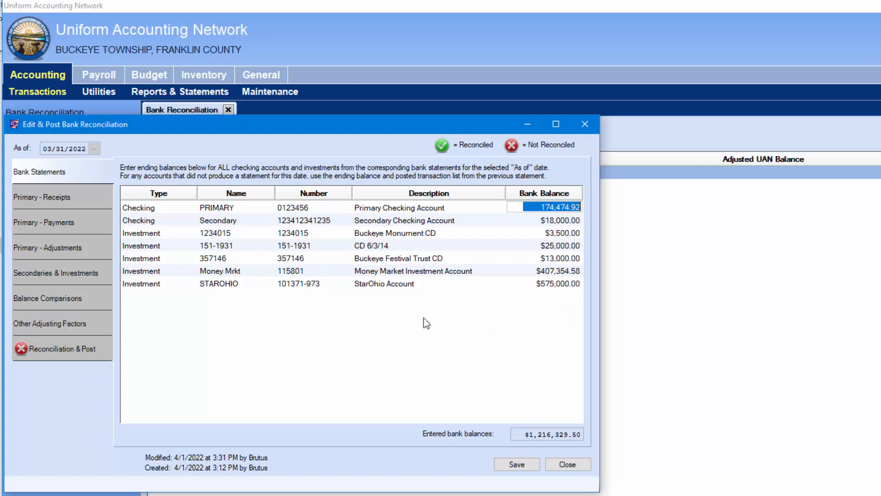
Review the Primary - Receipts and Secondaries & Investments tabs, then save and close the 03/31/2022 reconciliation
left_click(94, 205)
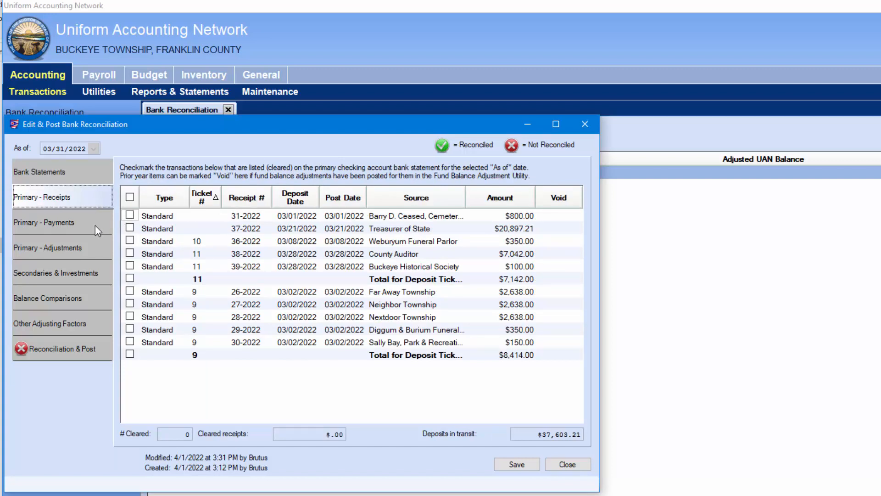
left_click(67, 275)
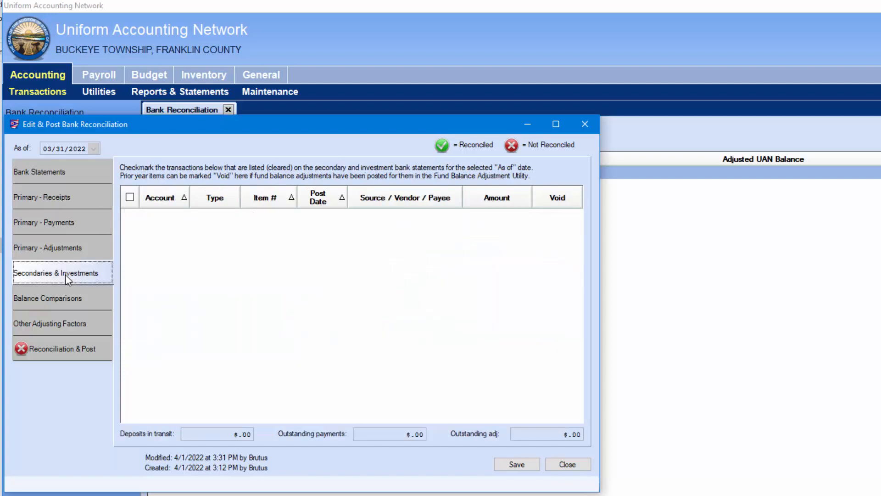
left_click(75, 194)
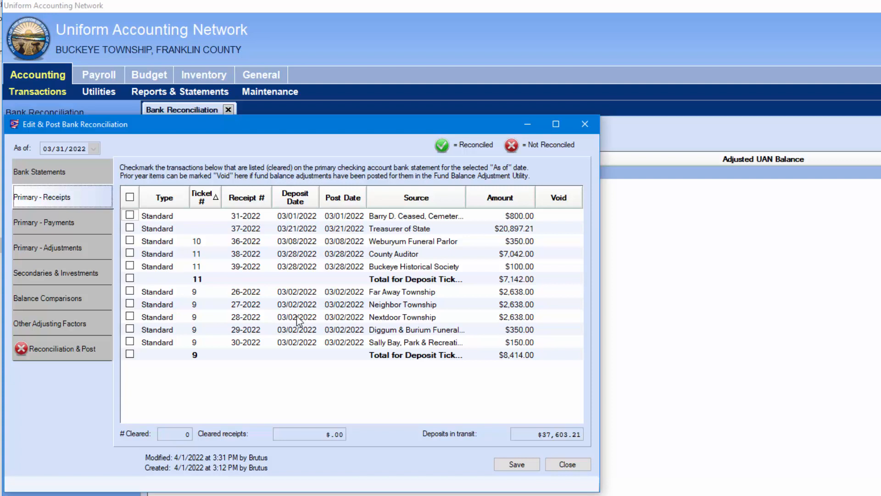
left_click(519, 465)
left_click(94, 177)
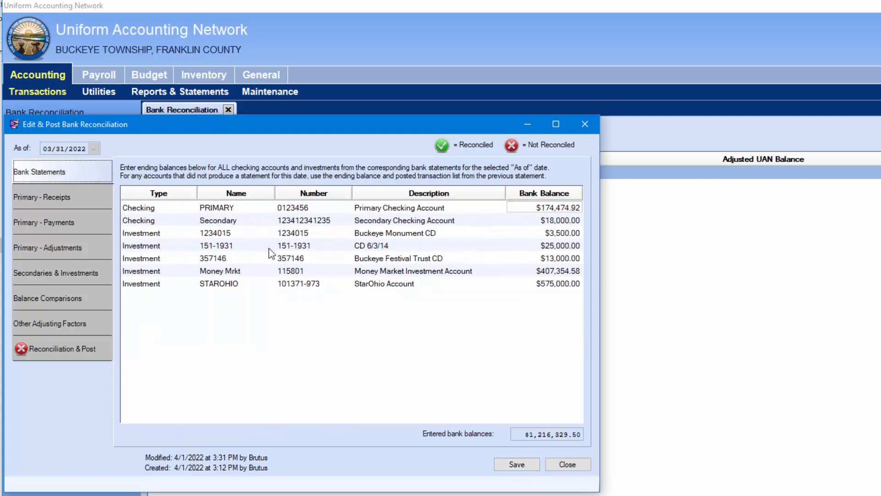
left_click(568, 465)
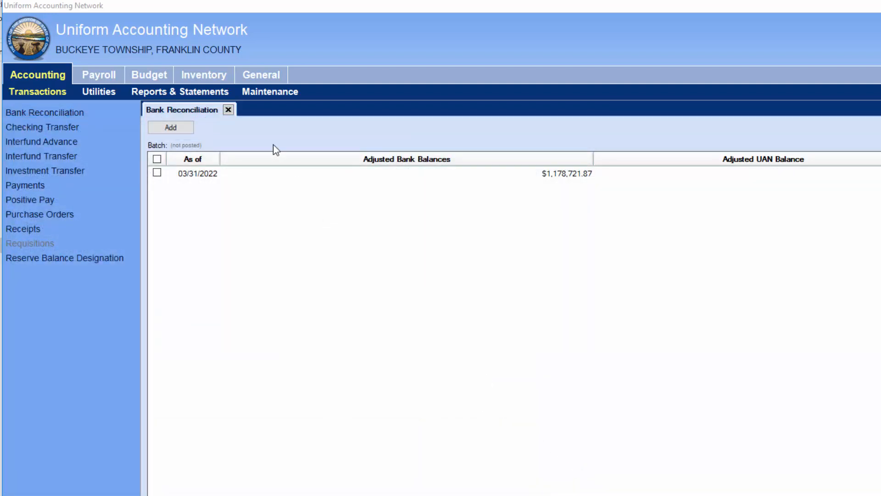
Close the reconciliation list and add a new Interest receipt from Accounting > Transactions > Receipts
left_click(227, 111)
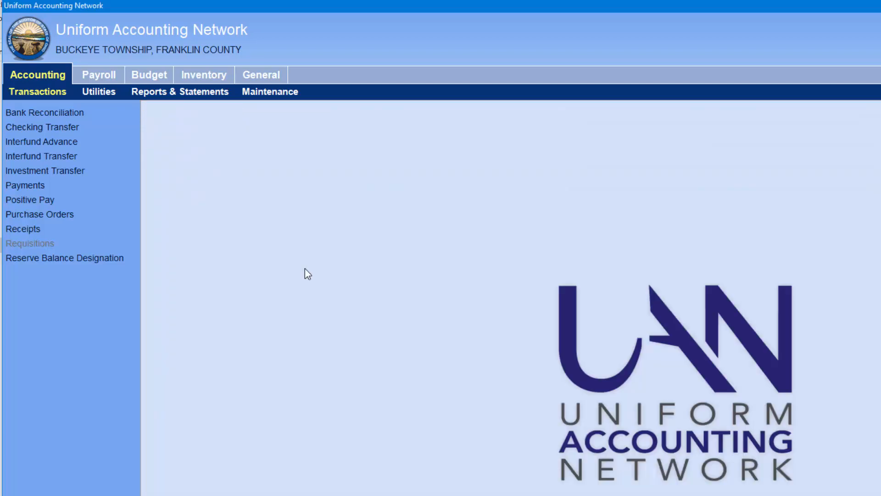
left_click(42, 80)
left_click(39, 91)
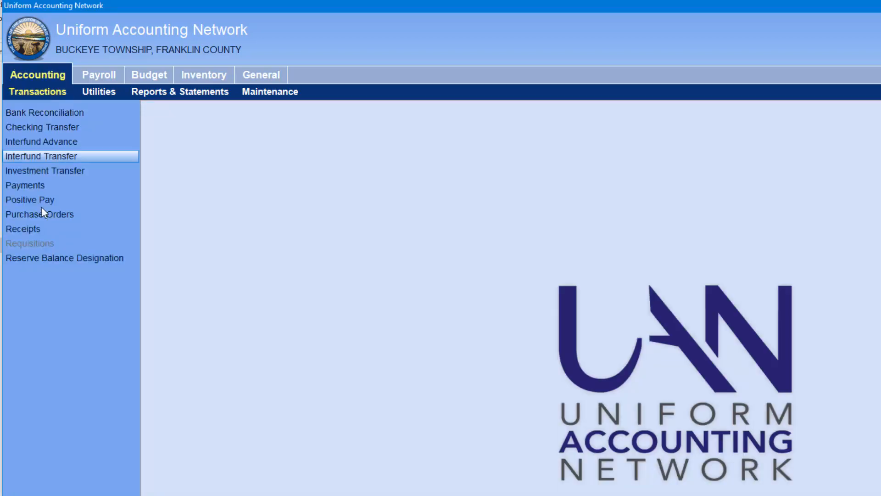
left_click(39, 228)
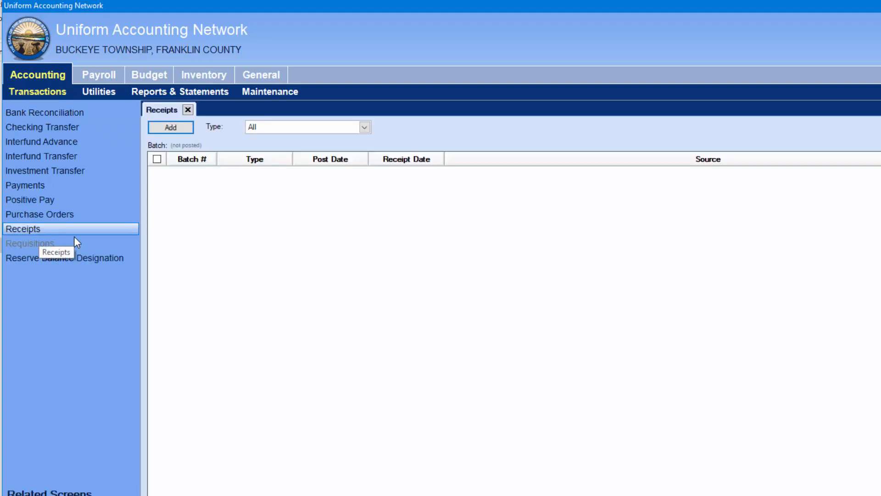
left_click(183, 126)
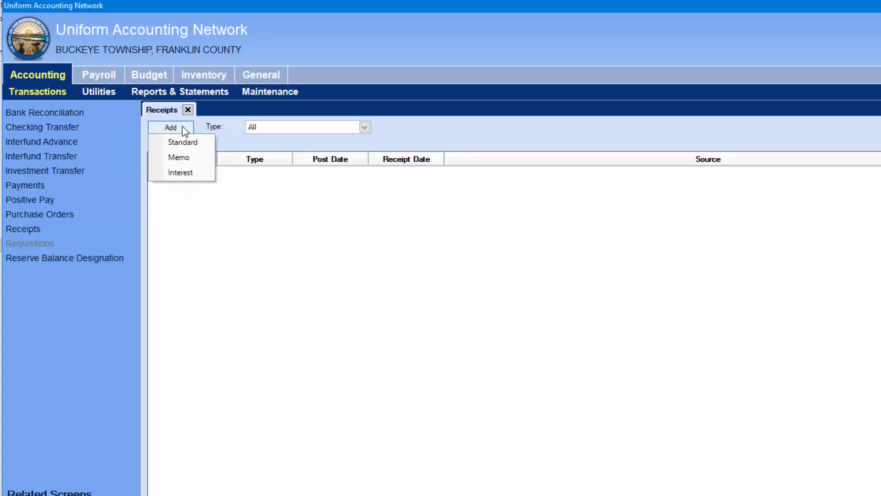
left_click(197, 175)
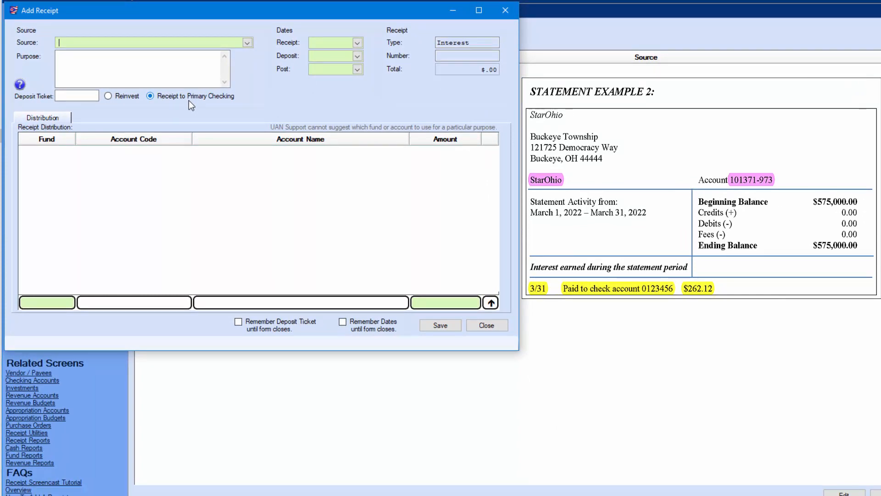
Select STAROHIO as the interest receipt's source to load its fund interest lines
left_click(248, 42)
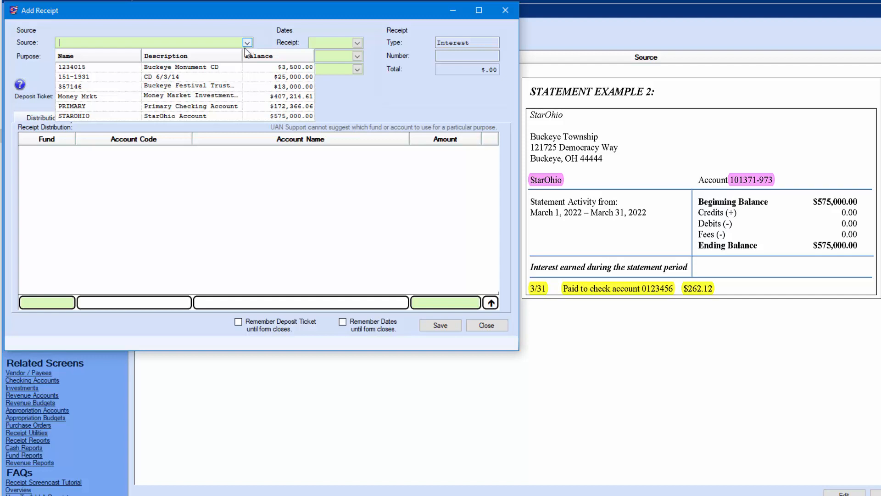
left_click(183, 116)
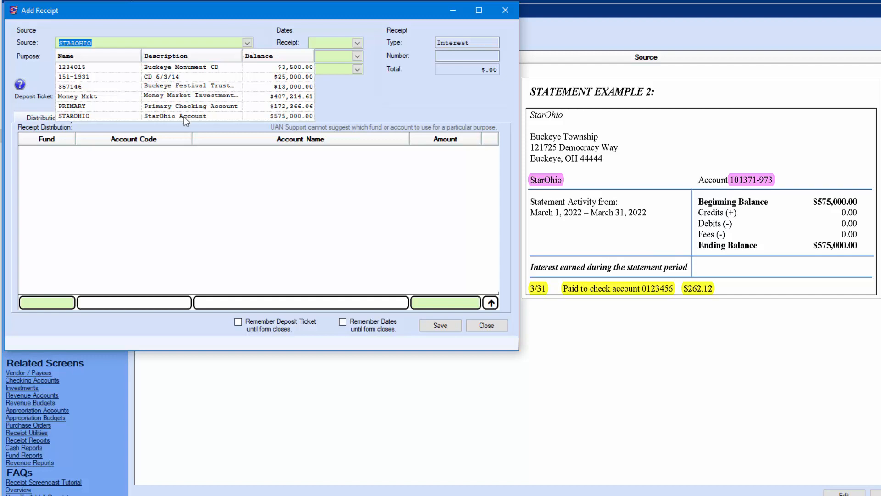
left_click(140, 64)
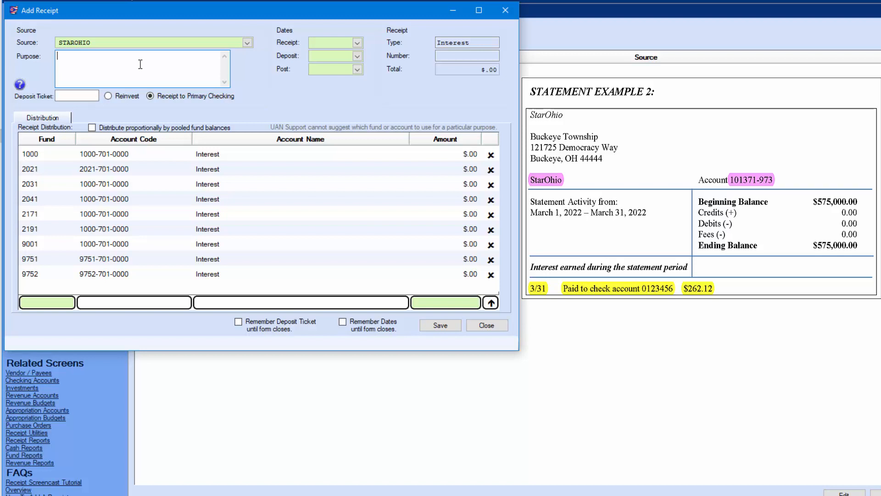
Set receipt, deposit and post dates to 3/31/2022 and tick distribute proportionally by pooled fund balances
mouse_move(98, 84)
left_mouse_down()
mouse_move(139, 110)
mouse_move(240, 109)
left_mouse_up()
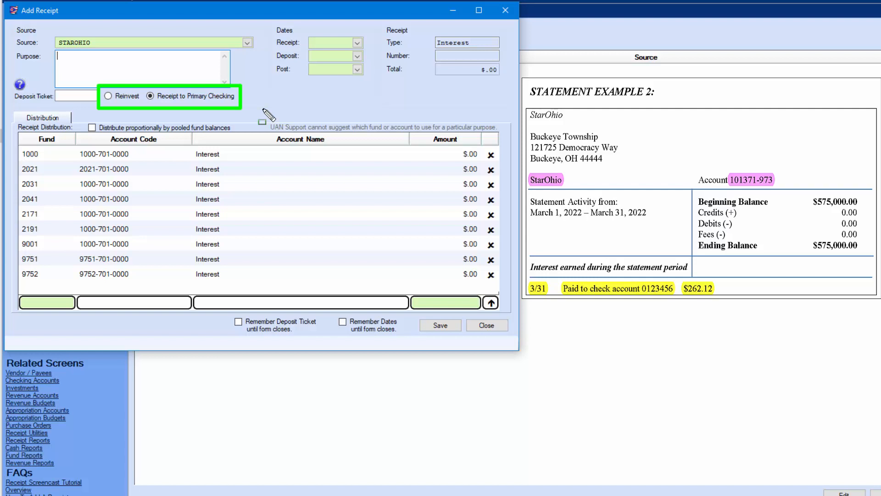
key("Escape")
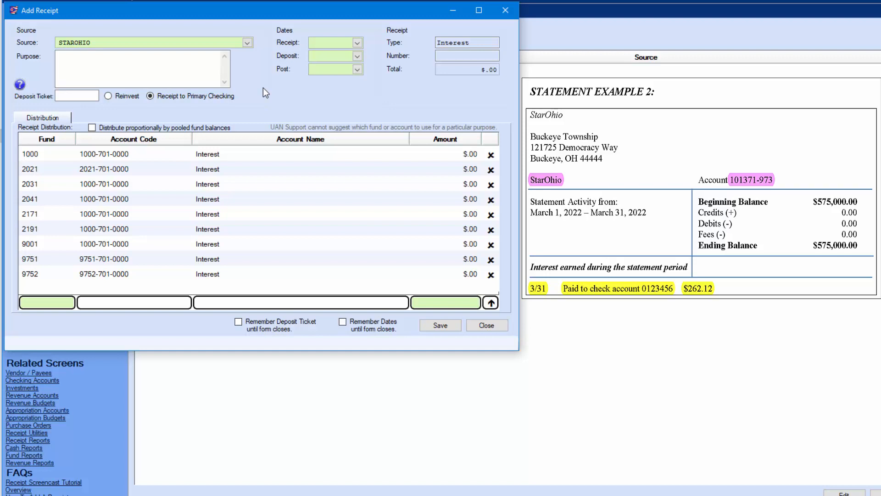
left_click(357, 43)
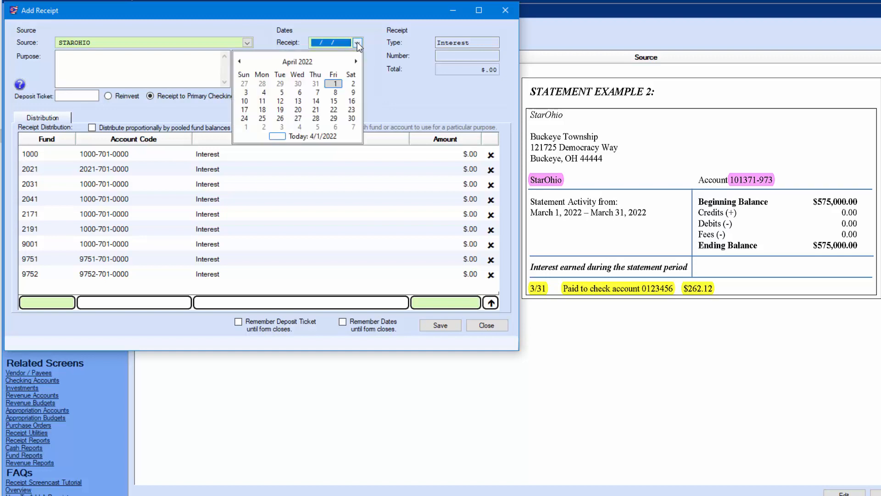
left_click(315, 85)
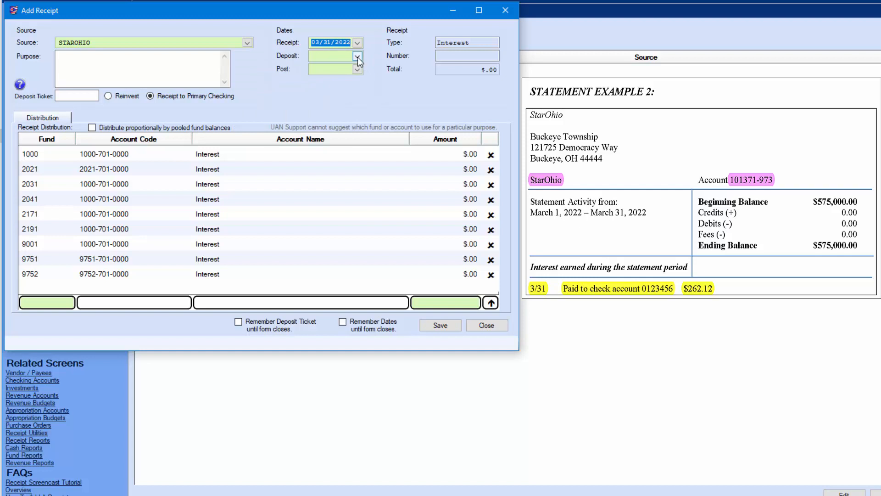
left_click(358, 56)
left_click(315, 97)
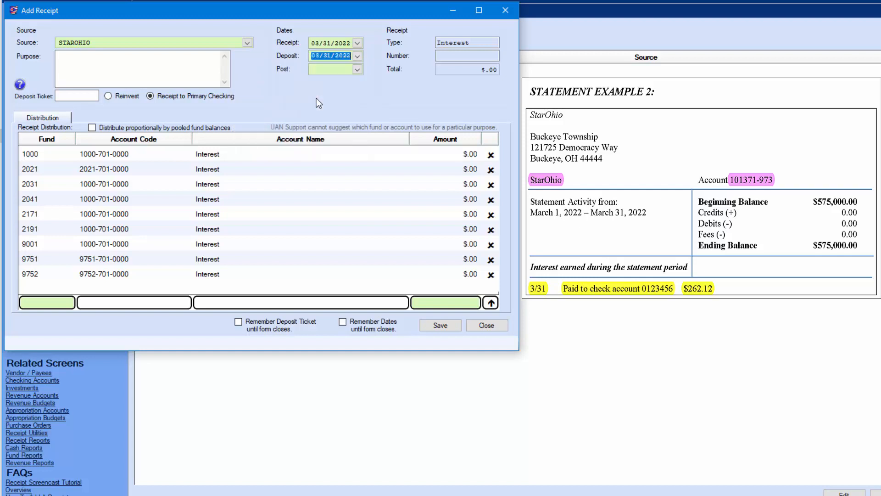
left_click(357, 69)
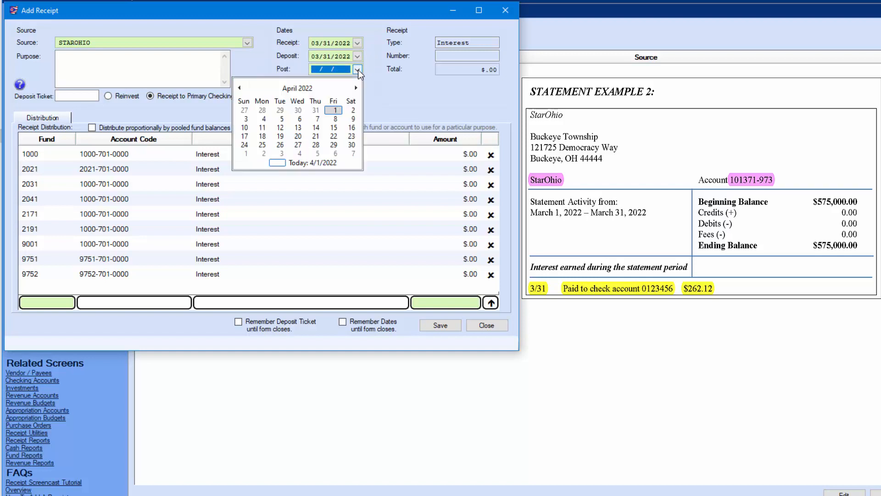
left_click(317, 111)
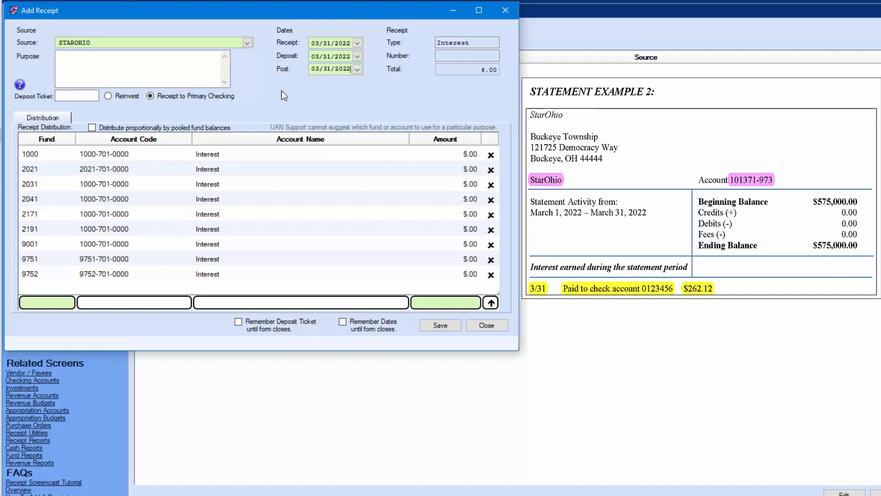
left_click(93, 128)
left_click(465, 73)
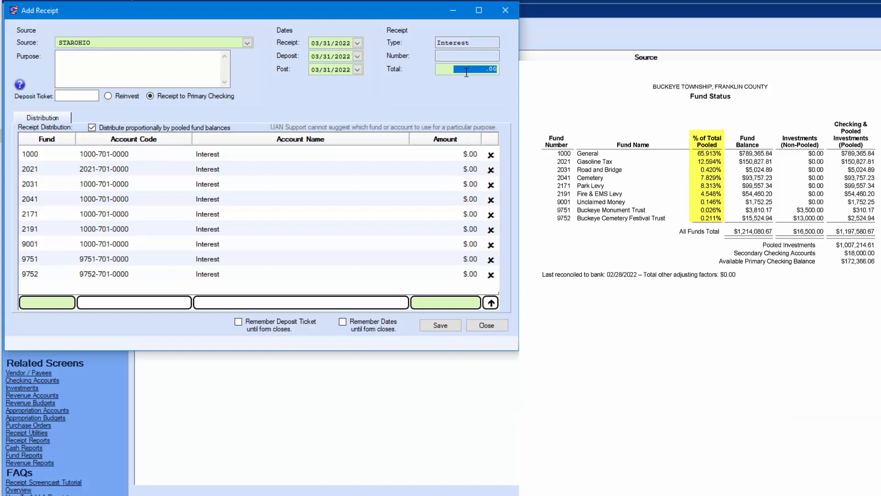
Enter a trial total of 100.00 to preview the fund split, $65.96 to fund 1000
type("100")
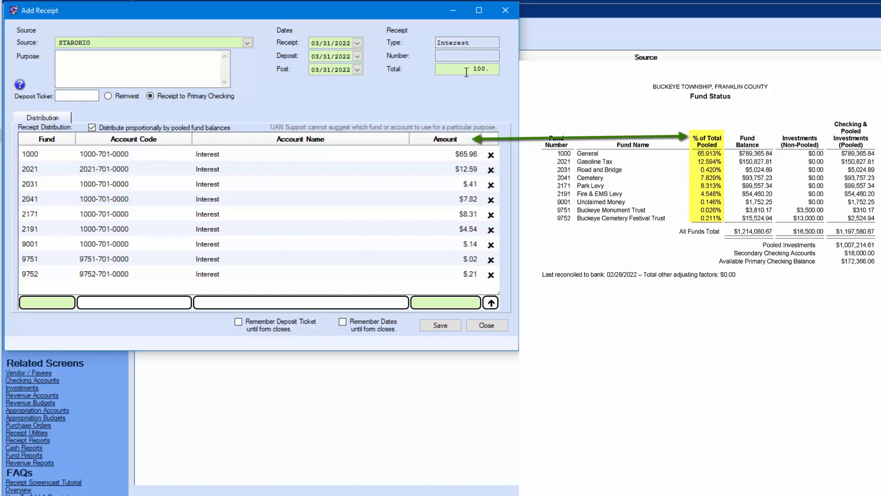
type(".00")
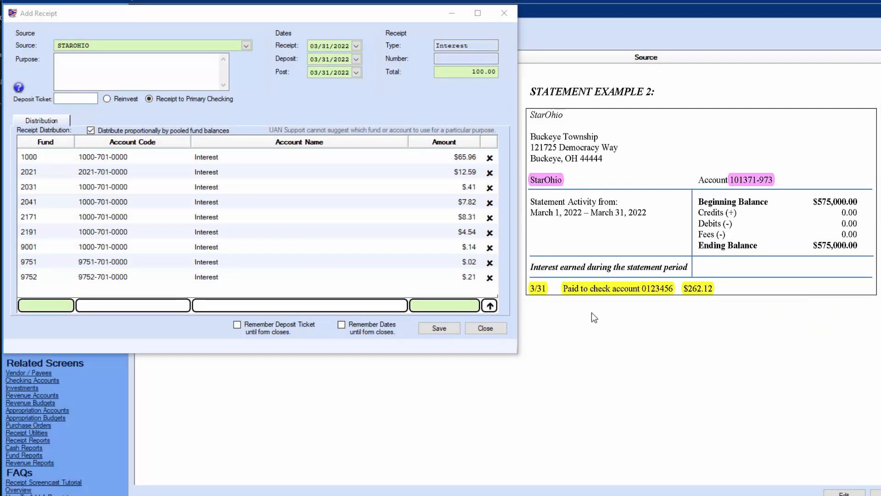
Replace the total with 262.12, tick Remember Dates, and save the StarOhio receipt
left_click(477, 74)
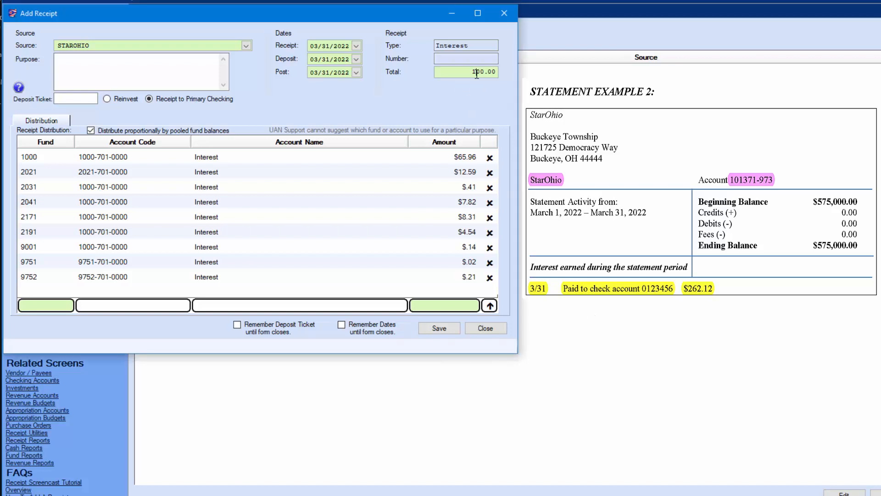
left_click_drag(470, 70, 521, 77)
type("262.")
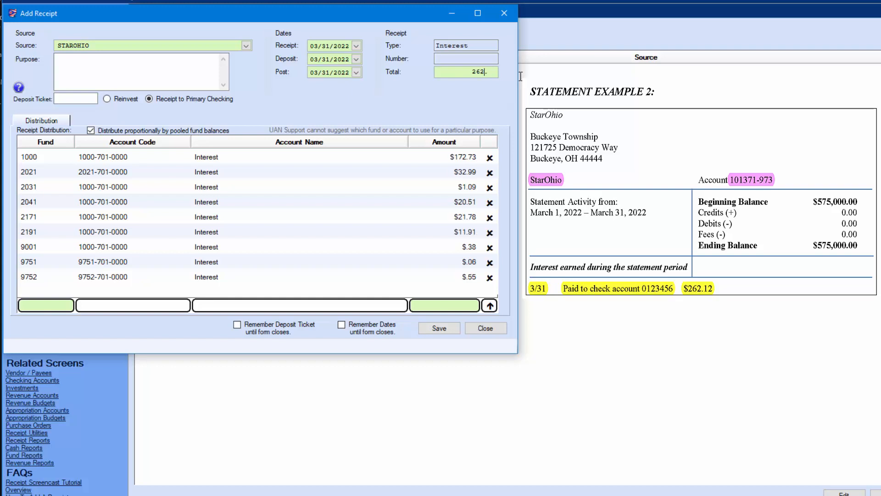
type("12")
left_click(343, 327)
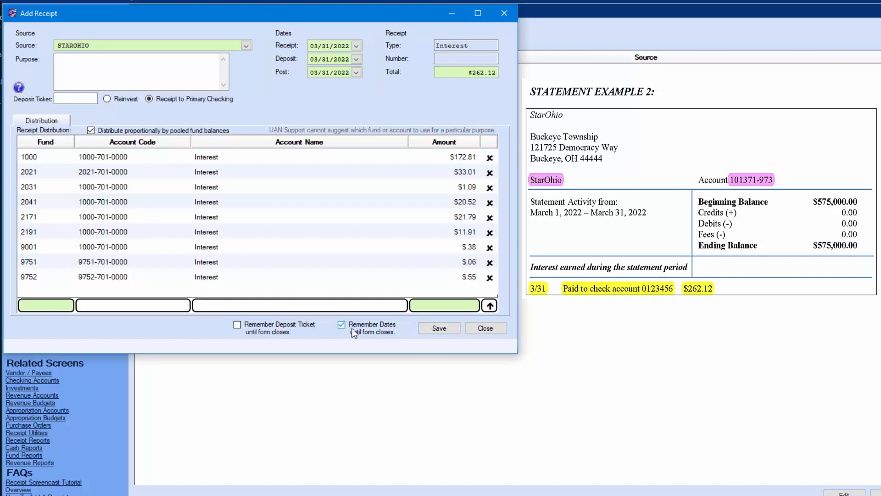
left_click(439, 328)
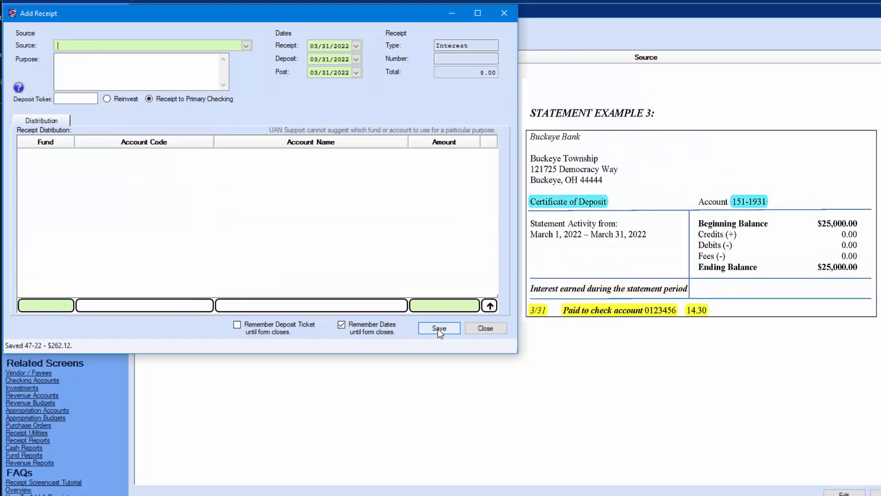
left_click(246, 46)
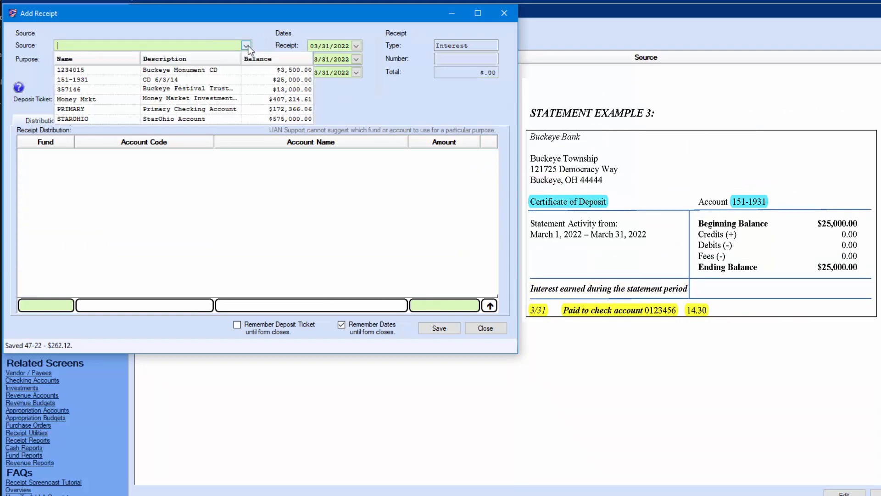
left_click(159, 81)
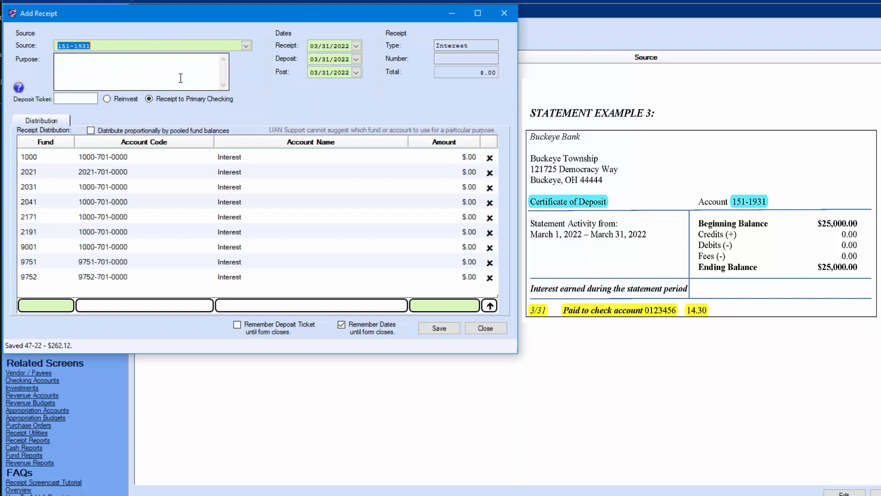
left_click(93, 131)
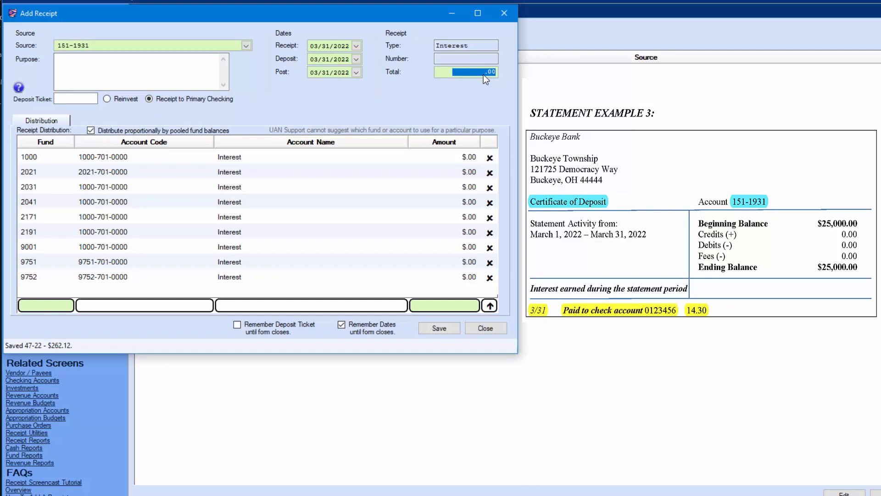
type("14.3")
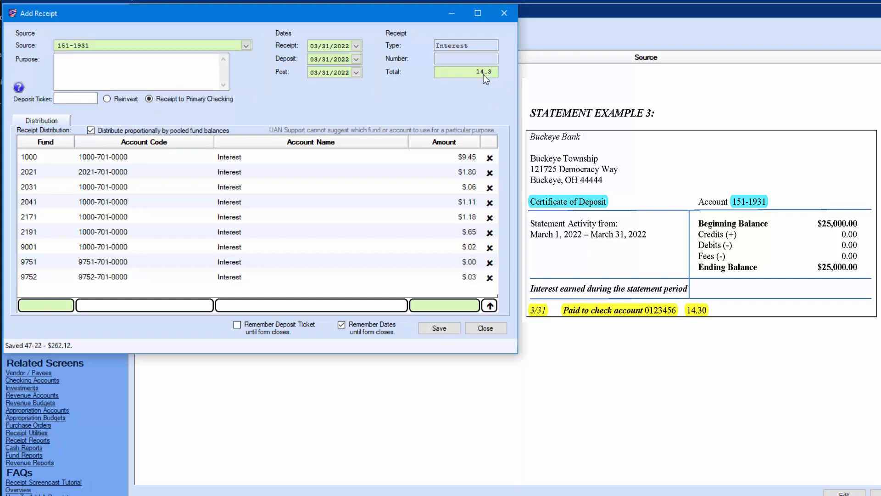
type("0")
left_click(439, 329)
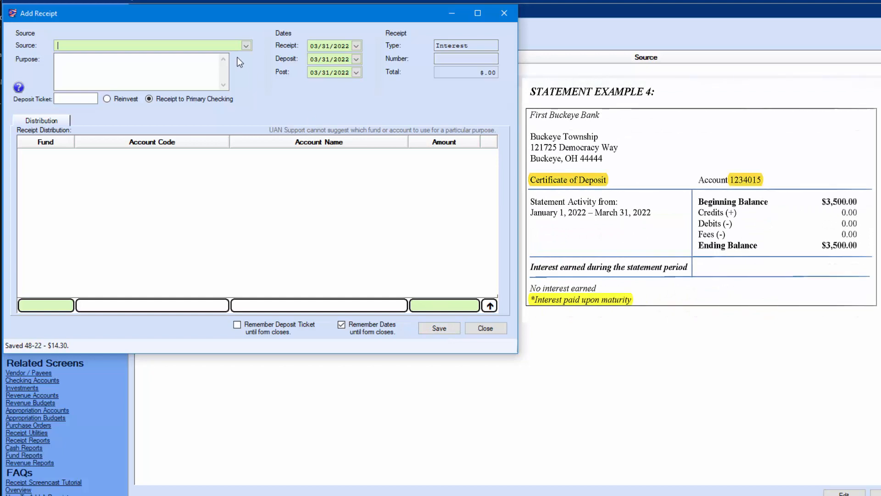
left_click(246, 46)
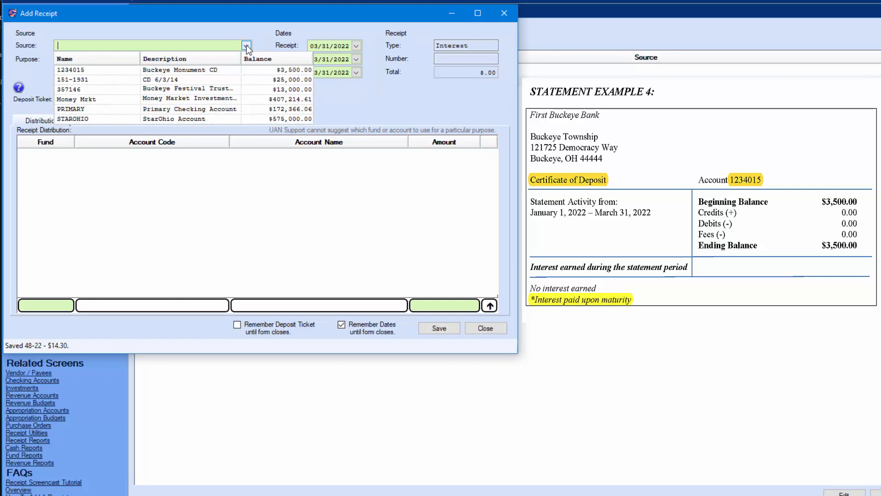
left_click(188, 90)
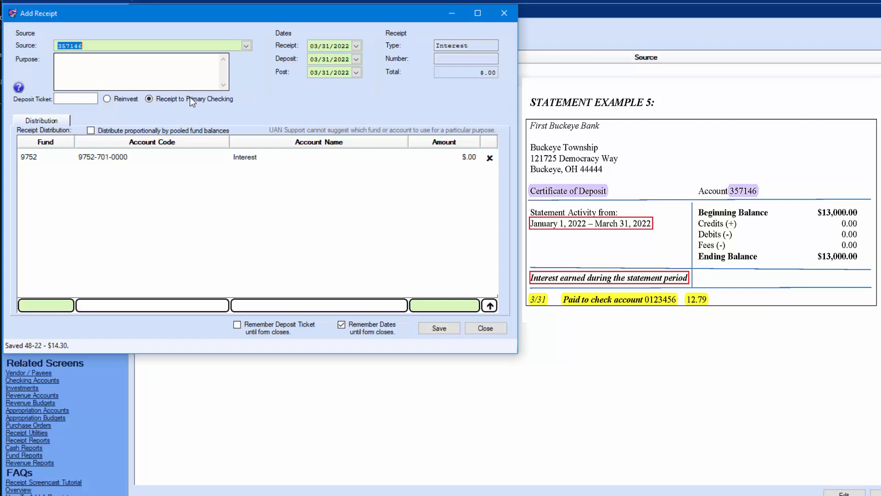
left_click(468, 158)
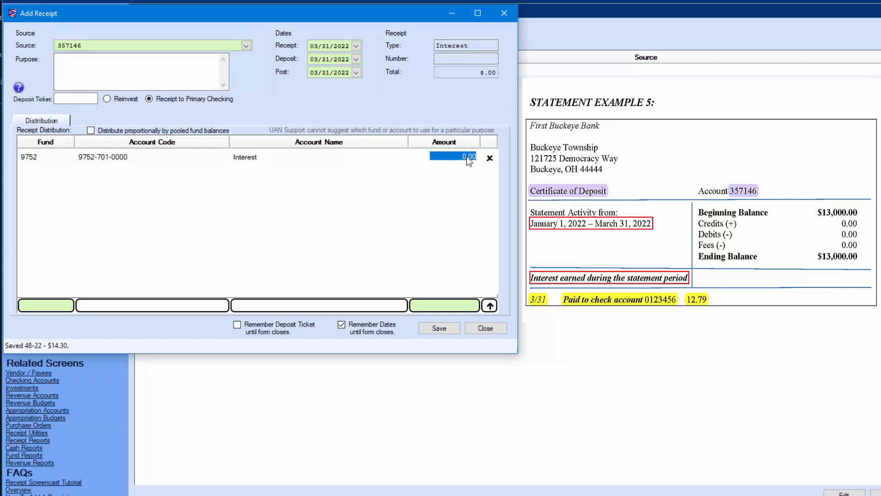
type("123")
key("BackSpace")
type(".79")
left_click(459, 327)
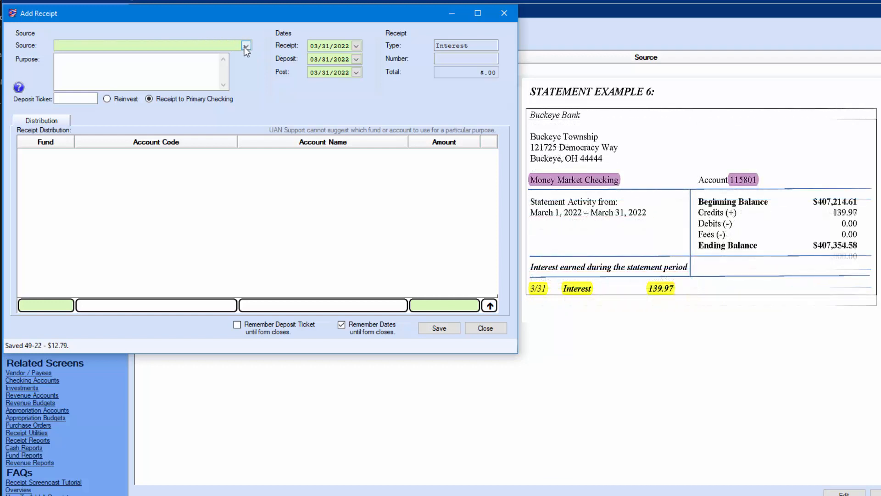
left_click(245, 46)
Save Money Mrkt's $139.97 interest receipt as 50-22, distributed proportionally by pooled fund balances
left_click(122, 99)
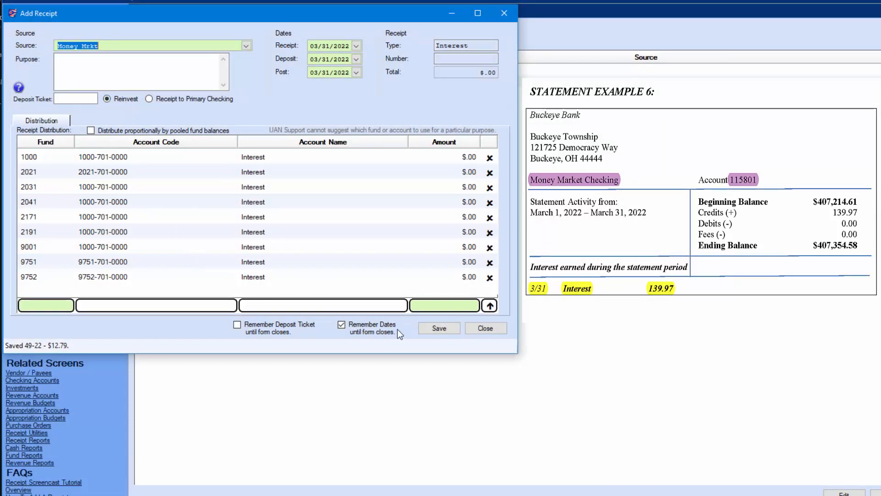
left_click(435, 329)
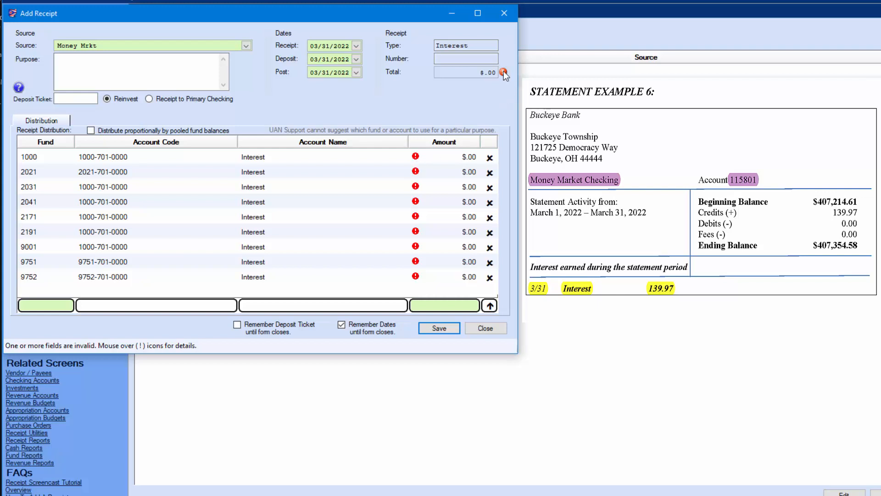
left_click(91, 131)
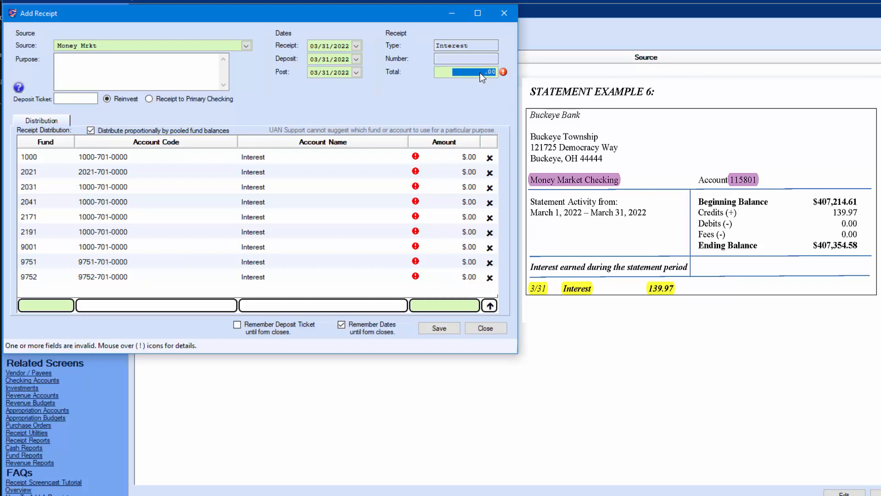
type("139")
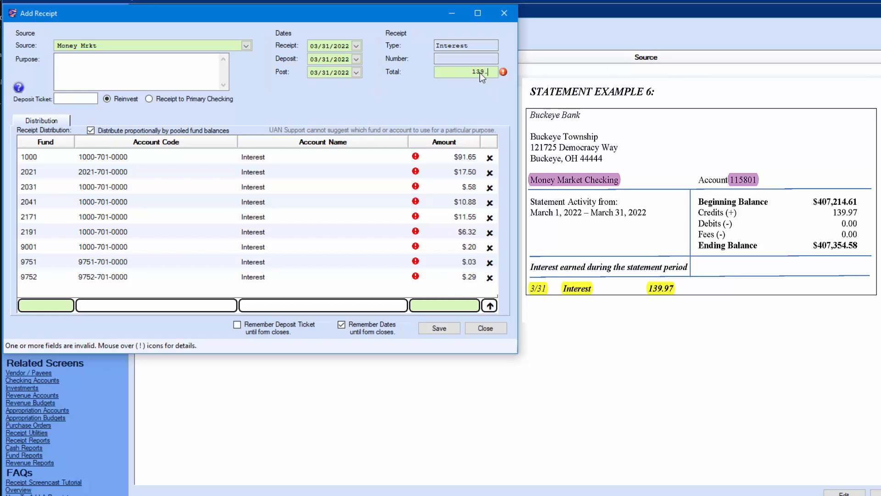
type(".97")
left_click(439, 328)
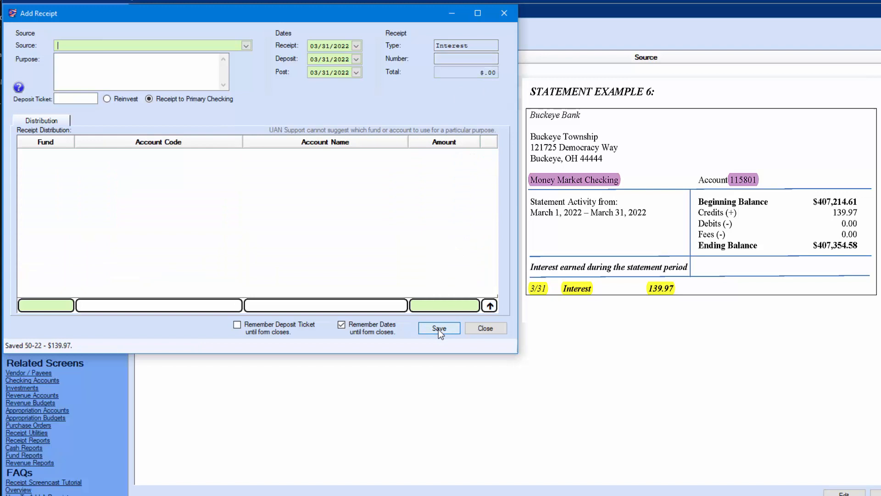
left_click(246, 46)
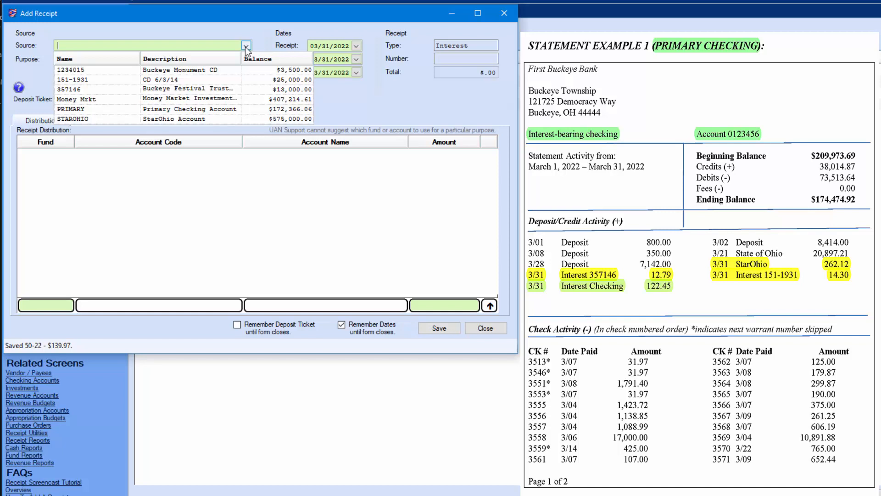
Save PRIMARY checking's $122.45 proportionally distributed interest receipt as 51-22, then close the form
left_click(197, 110)
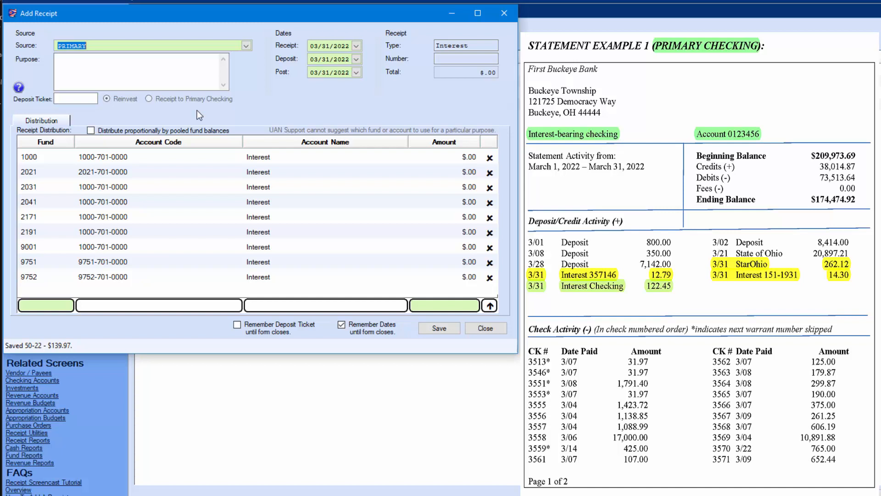
left_click(91, 131)
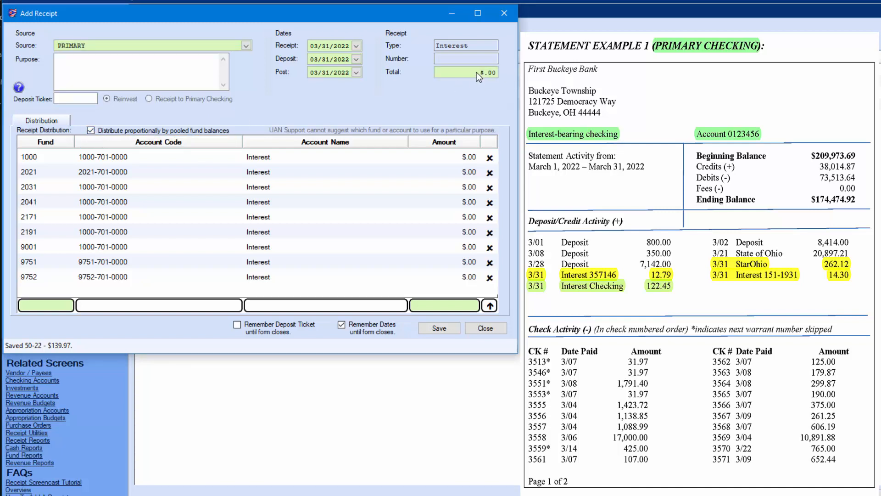
type("122.45")
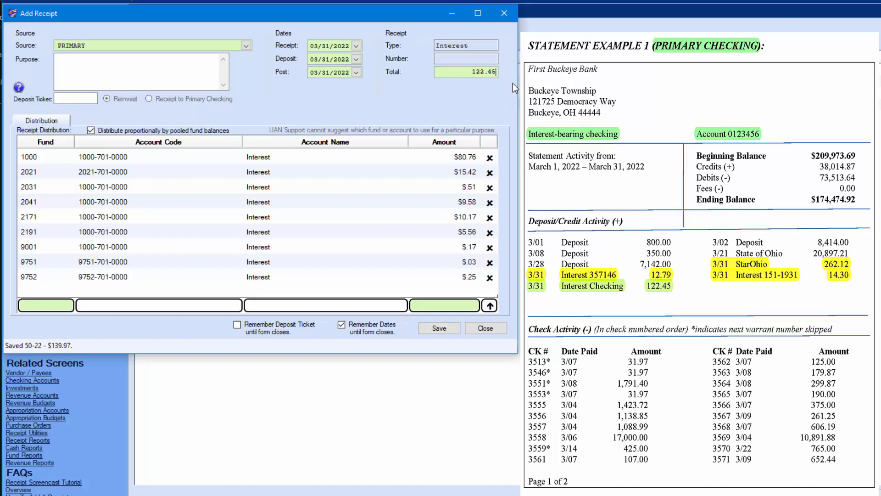
left_click(436, 329)
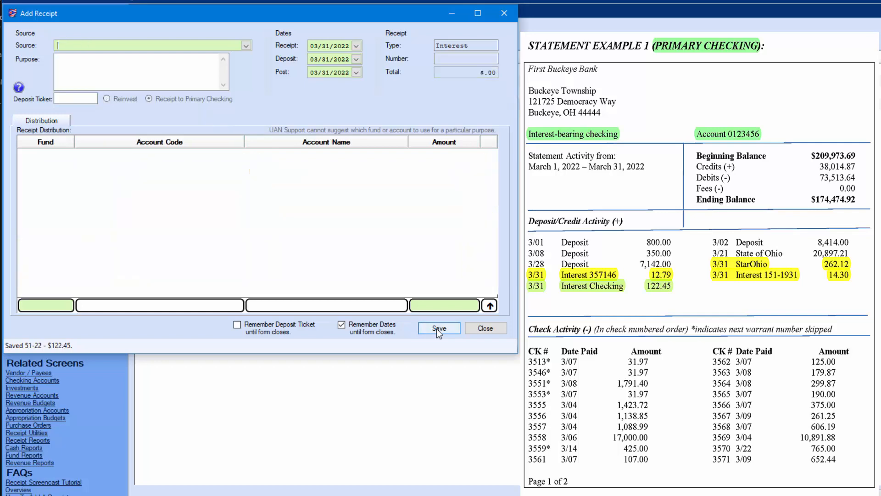
left_click(498, 332)
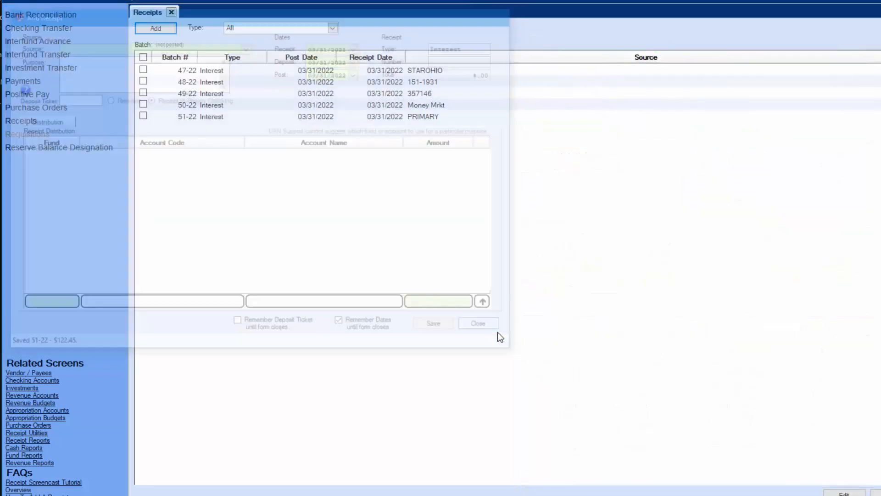
Post and print interest receipts 47-22 through 51-22, then go to Bank Reconciliation
left_click(144, 57)
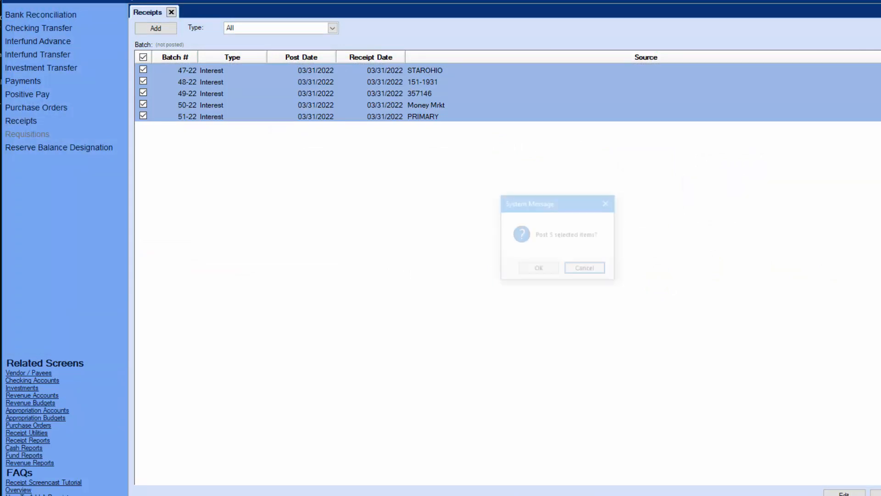
left_click(538, 271)
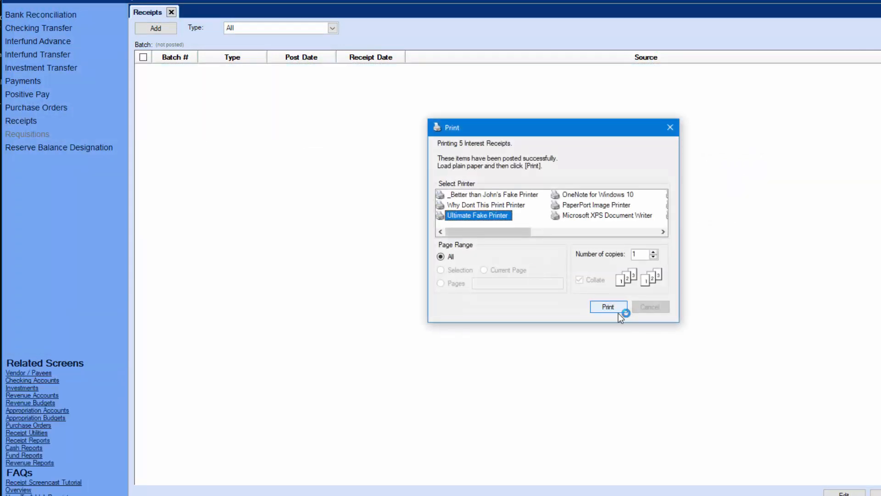
left_click(609, 308)
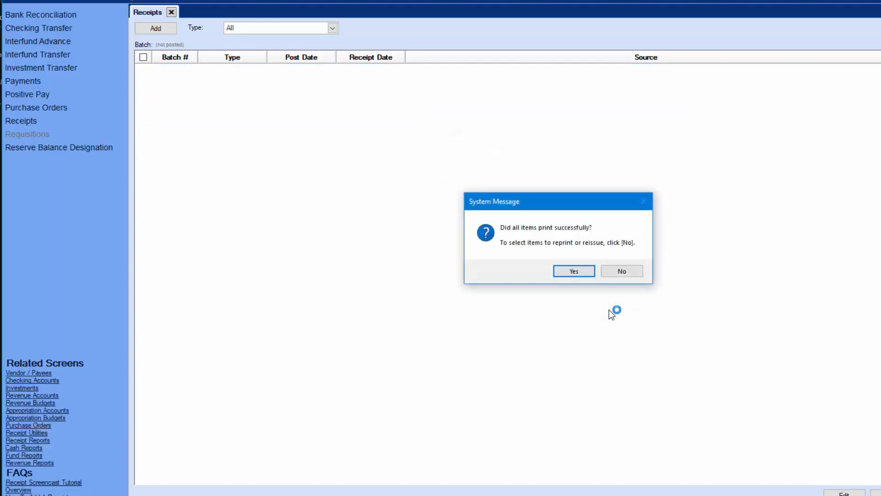
left_click(569, 274)
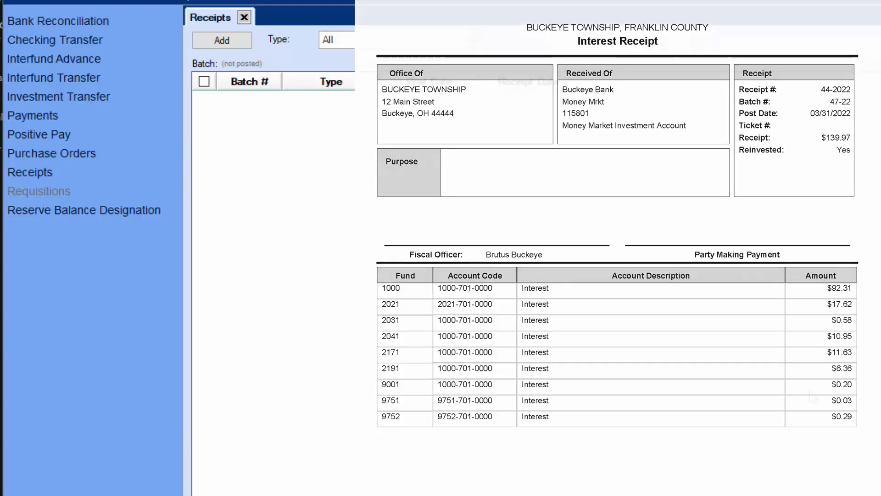
left_click(245, 17)
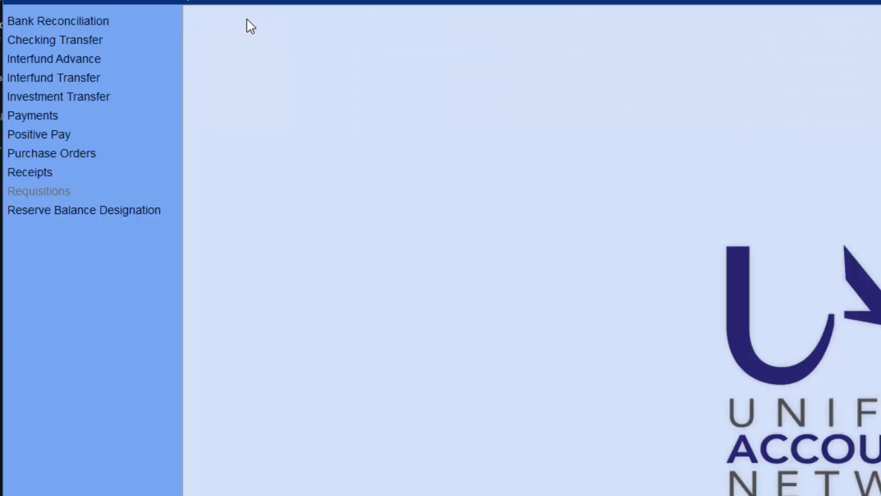
left_click(46, 23)
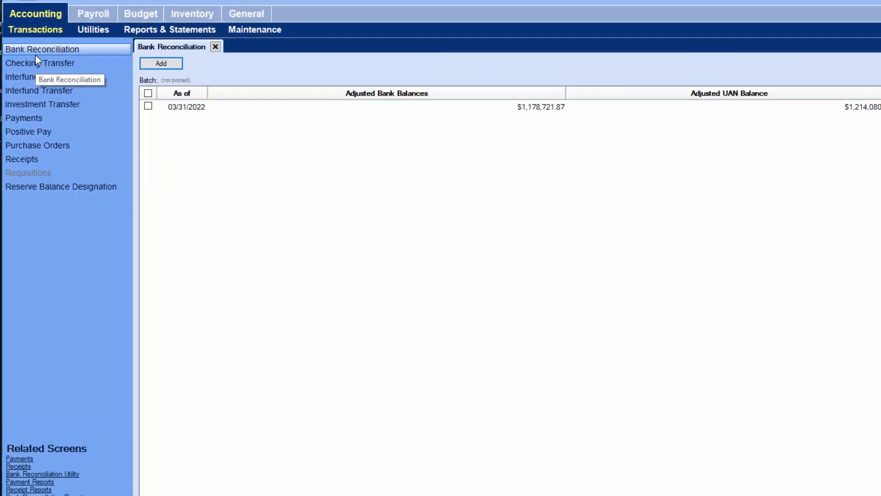
left_click(149, 106)
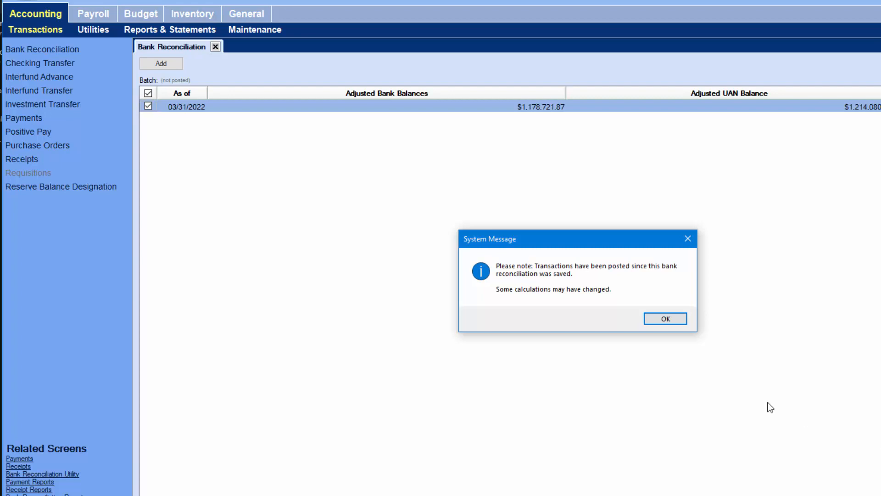
left_click(665, 320)
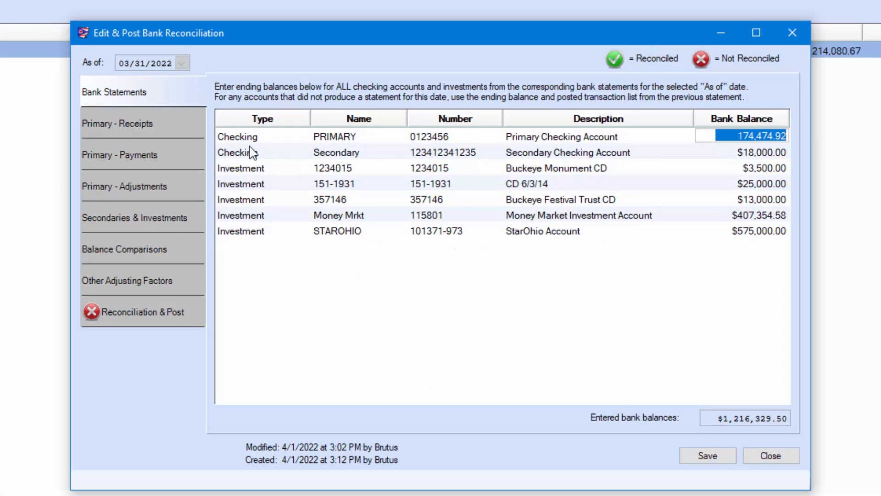
left_click(167, 124)
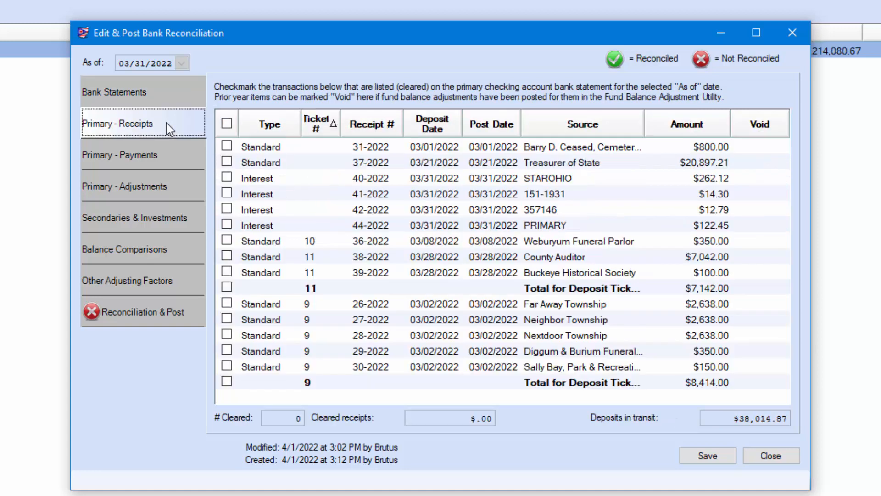
left_click(226, 177)
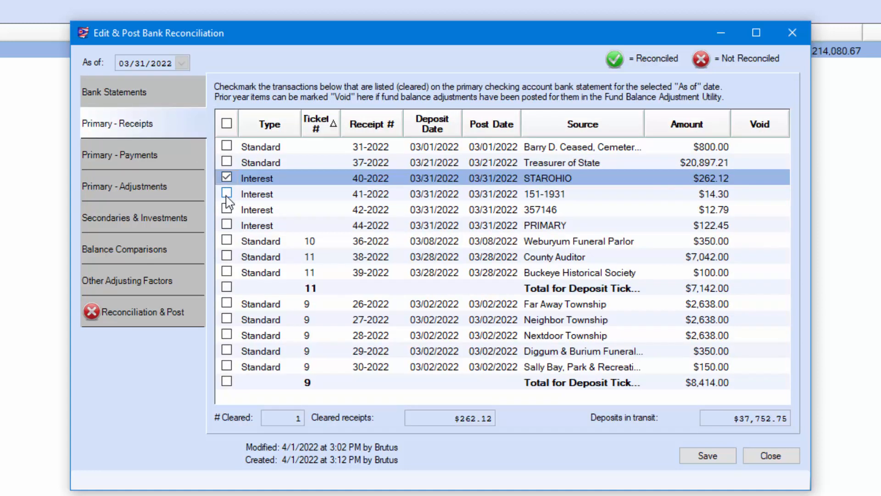
left_click(227, 193)
left_click(227, 209)
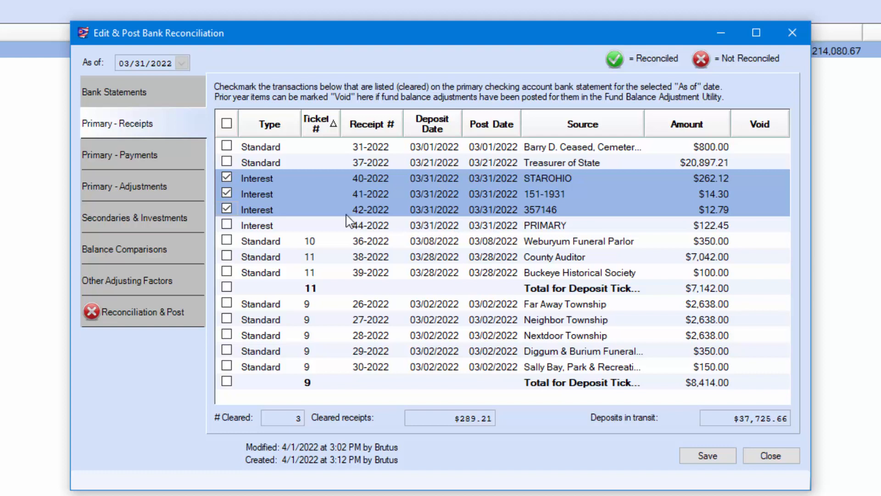
left_click(228, 226)
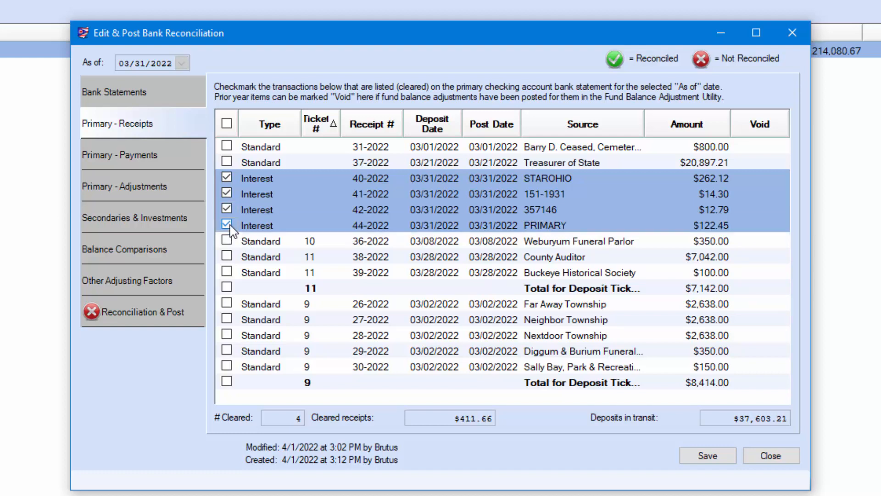
Clear the Money Mrkt interest under Secondaries & Investments, then return to Primary - Receipts
left_click(146, 223)
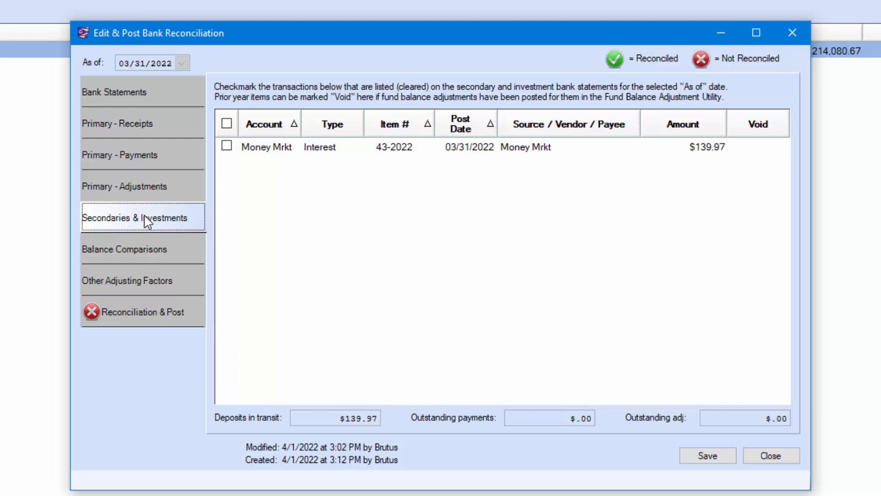
left_click(228, 148)
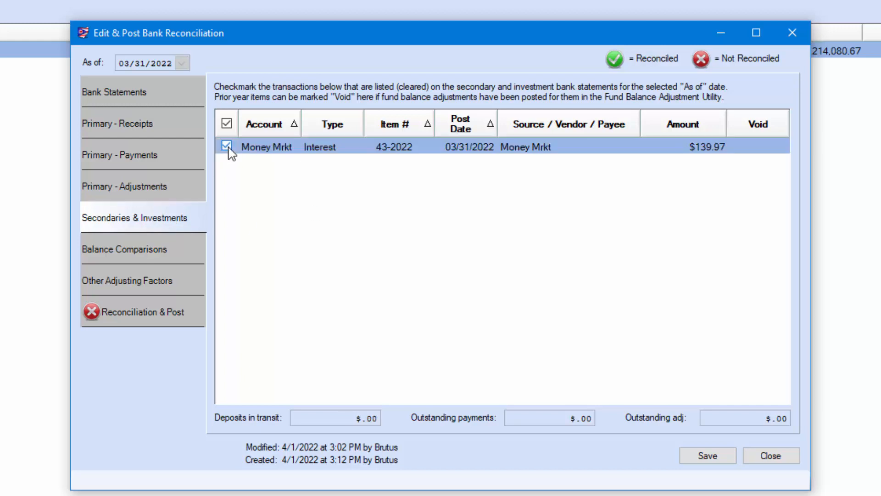
left_click(159, 113)
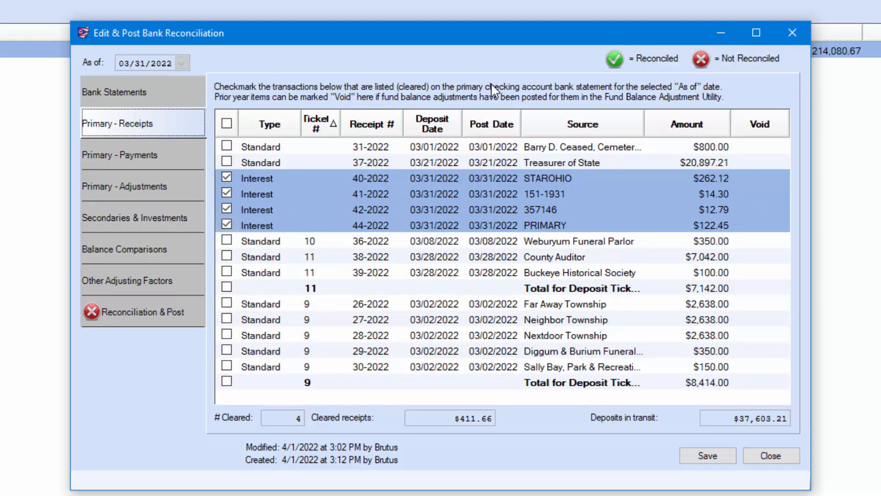